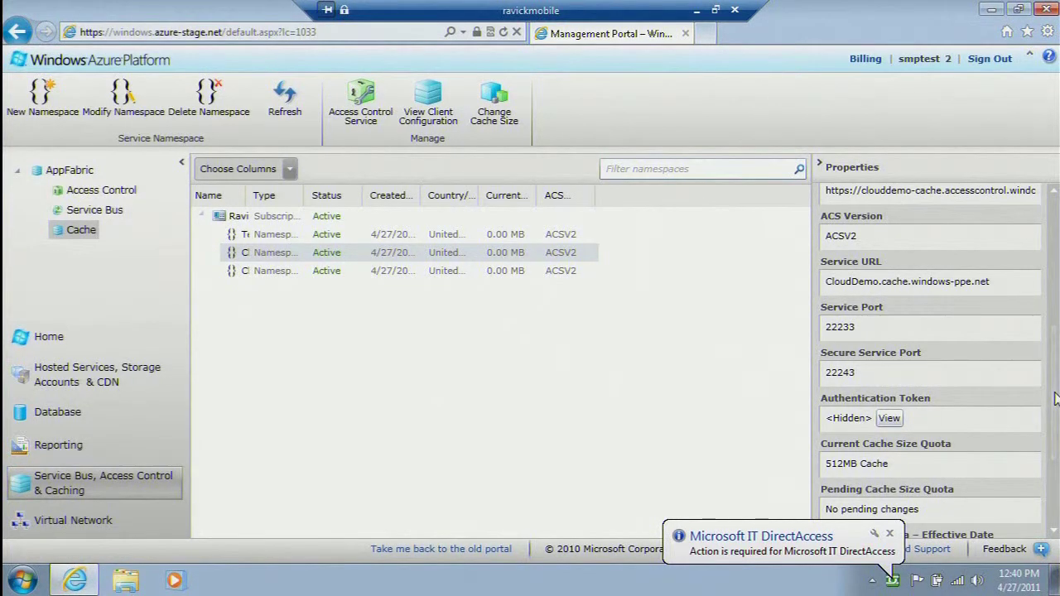
- Review the properties of the CloudDemo cache namespace, including its service URL, ports, authentication token and cache size quota
scroll(1055, 402, "down", 1)
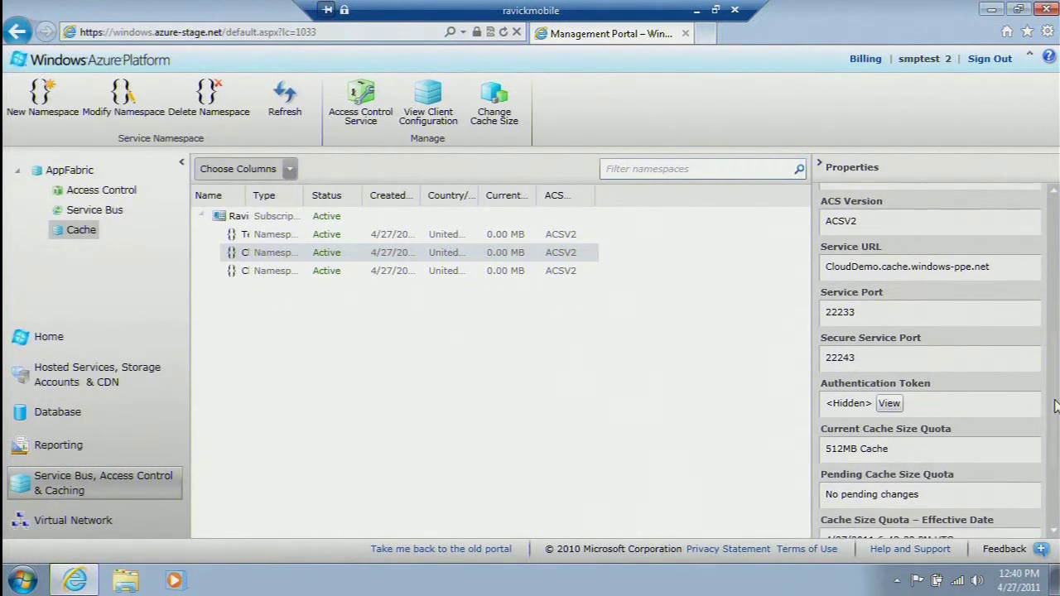
scroll(1055, 405, "down", 1)
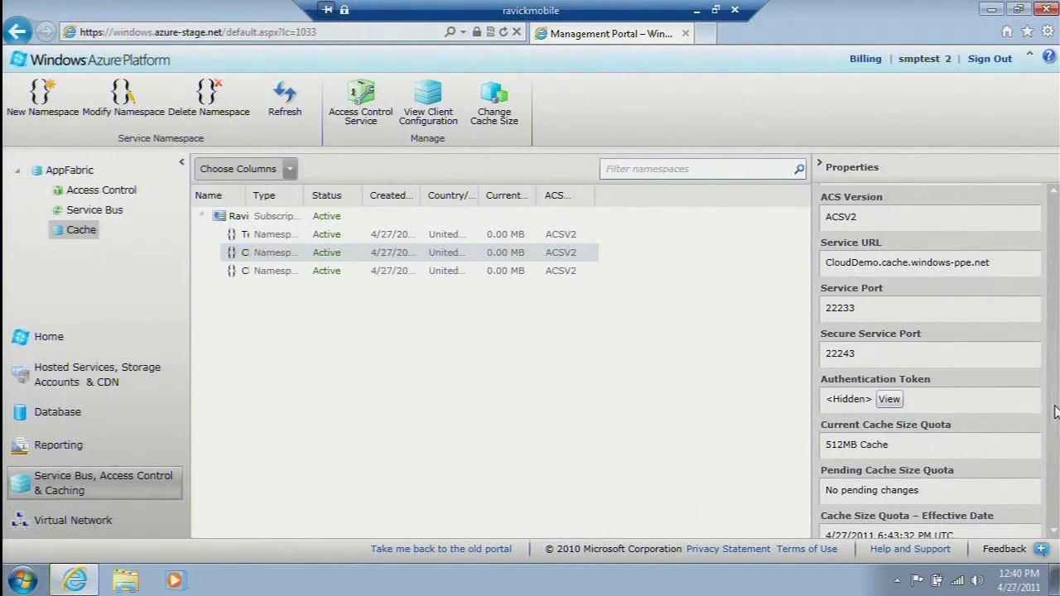
scroll(1055, 412, "down", 3)
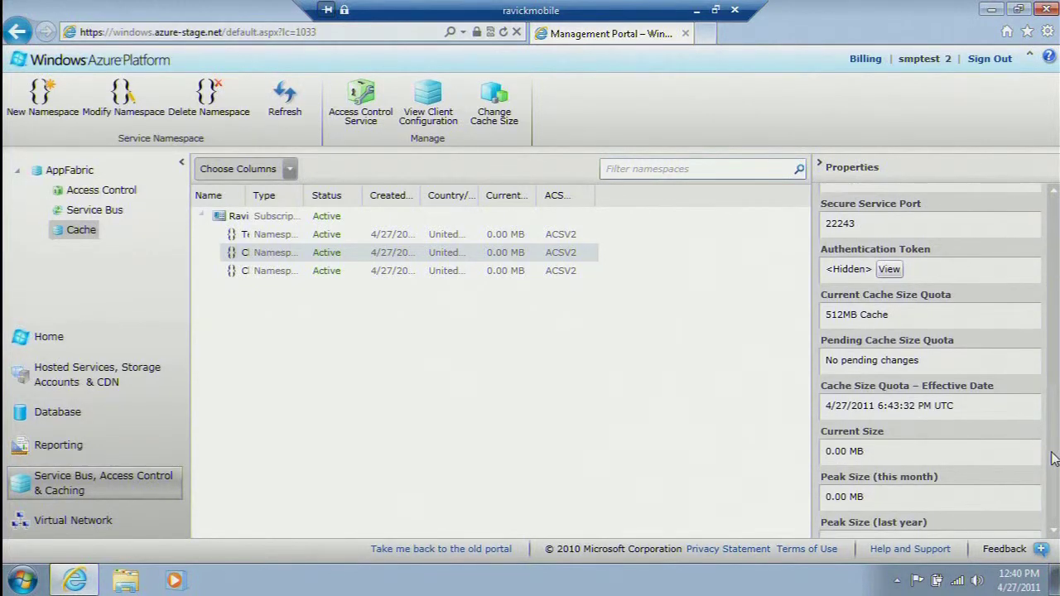
scroll(1053, 460, "down", 1)
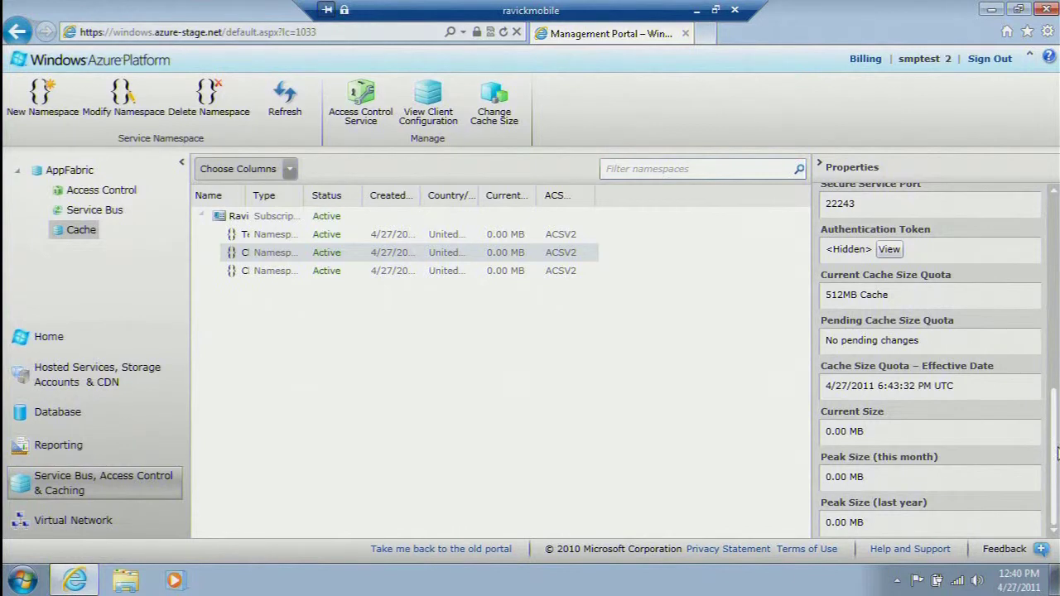
left_click_drag(1056, 454, 1057, 335)
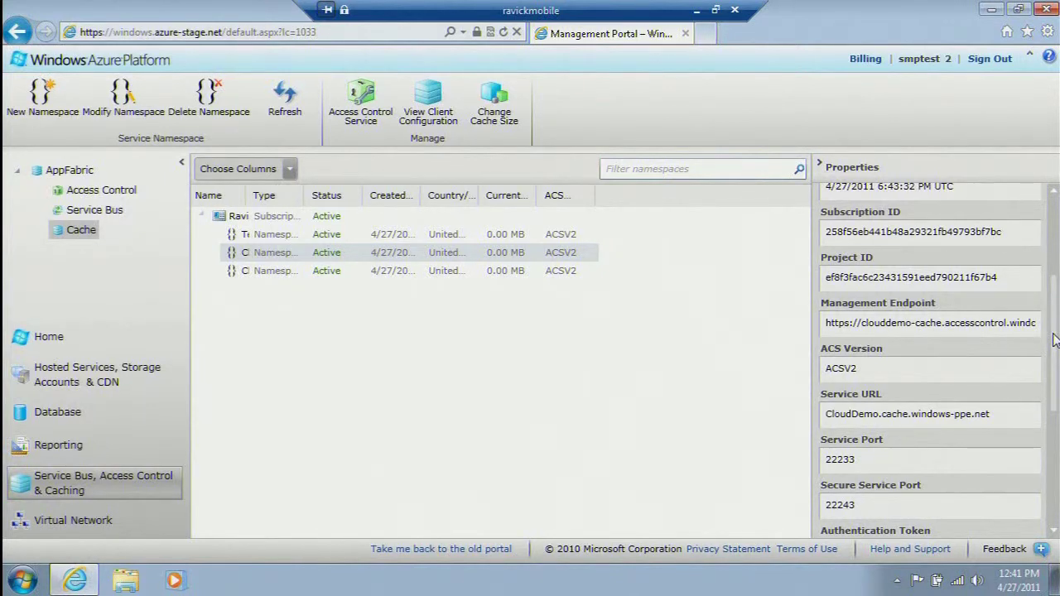
left_click_drag(1053, 339, 1054, 199)
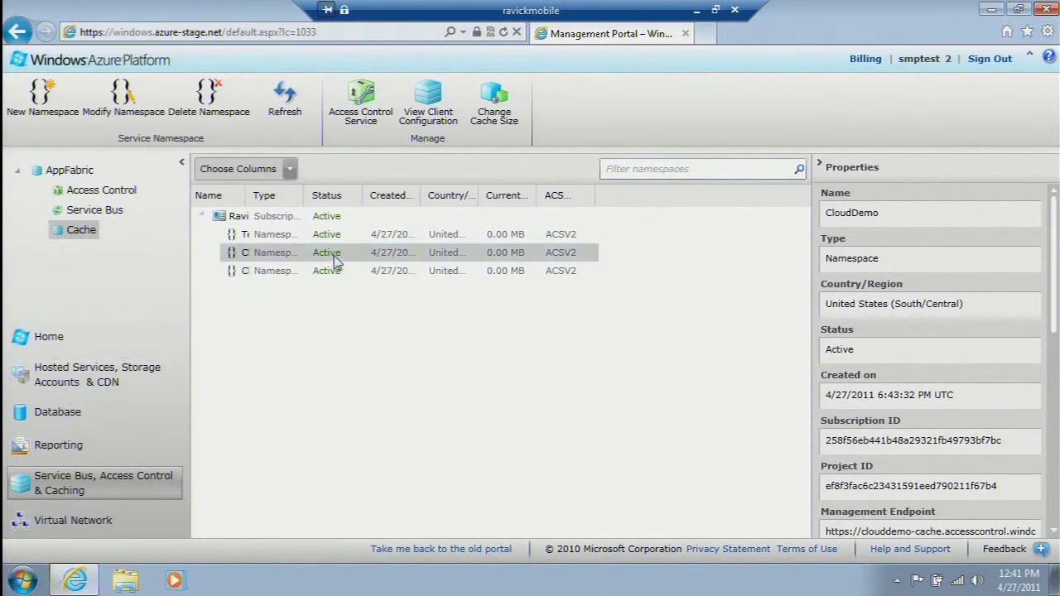
- View the client configuration XML of the CloudCoverDemo namespace, highlight its sessionState section and close it
left_click(319, 277)
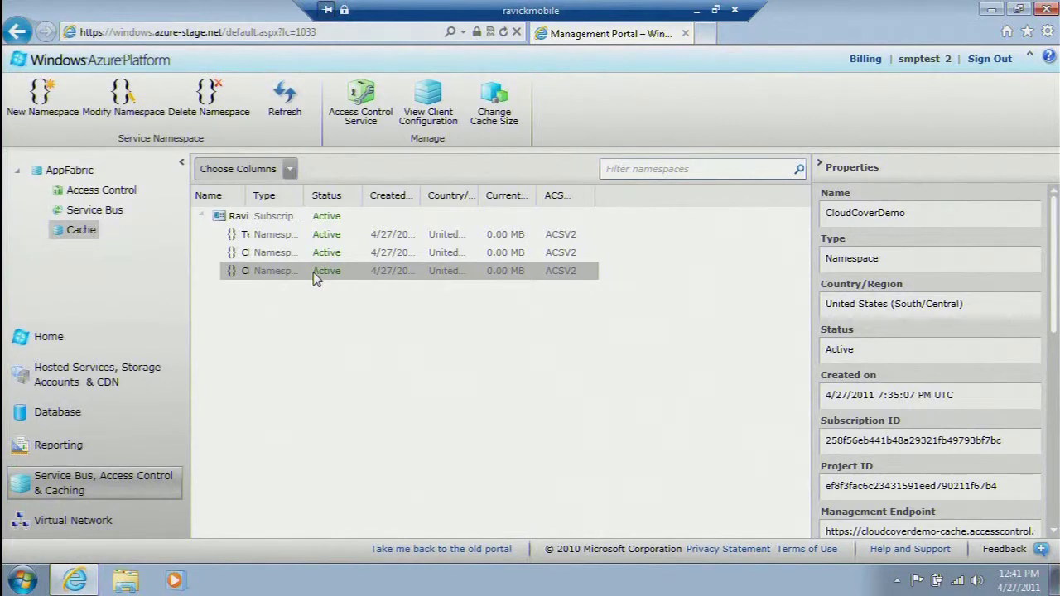
left_click(426, 108)
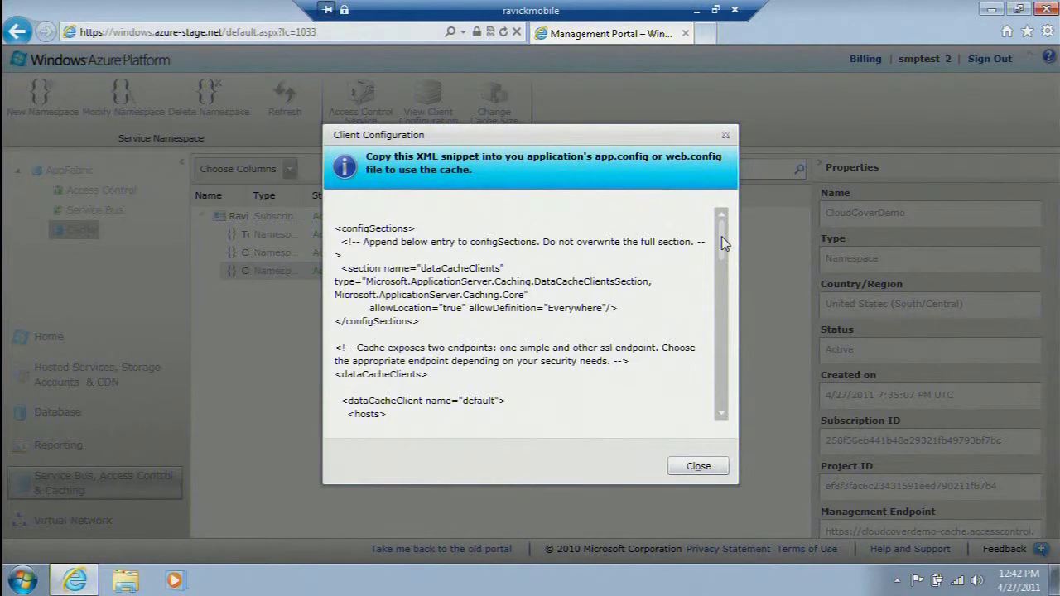
scroll(722, 247, "down", 1)
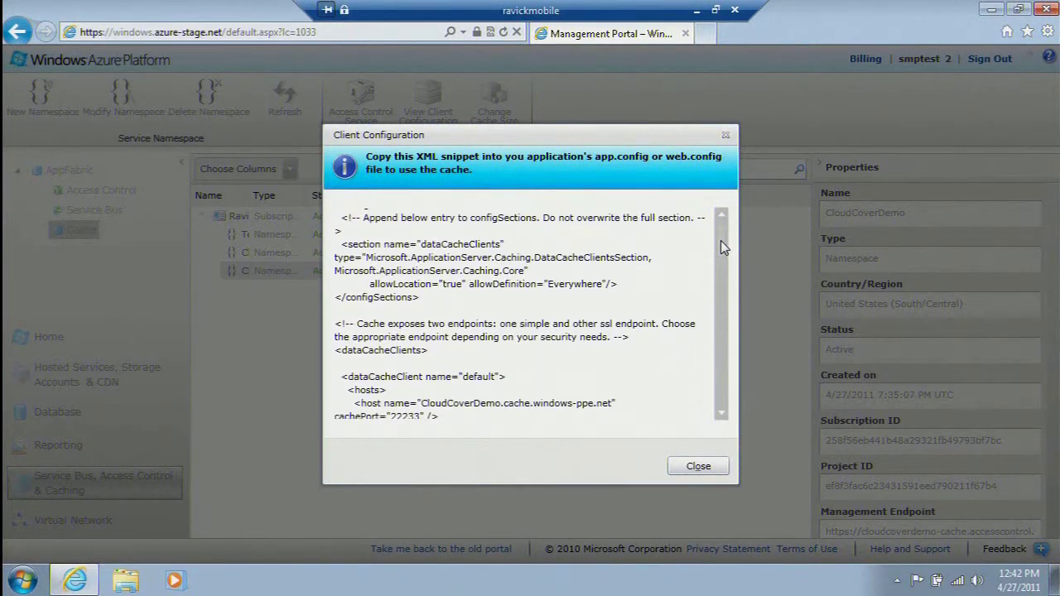
scroll(721, 240, "down", 5)
scroll(714, 275, "down", 7)
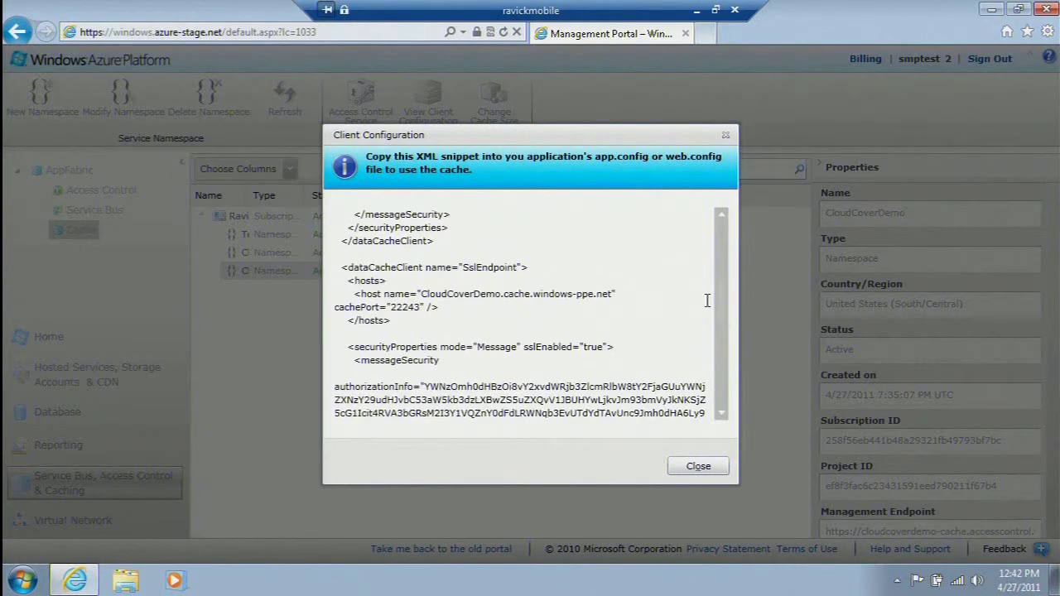
scroll(708, 323, "down", 2)
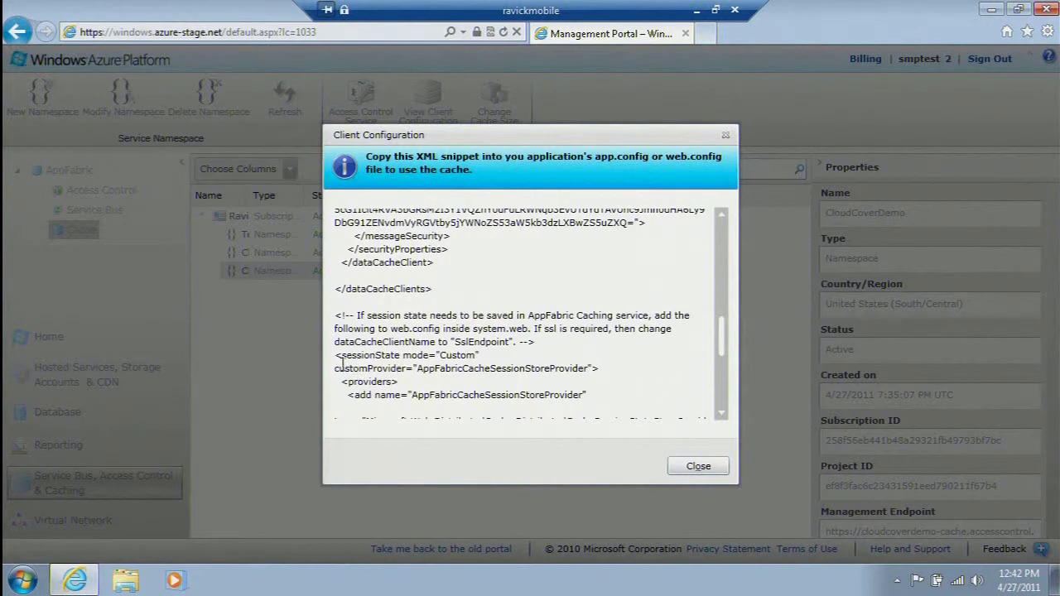
left_click_drag(337, 358, 528, 398)
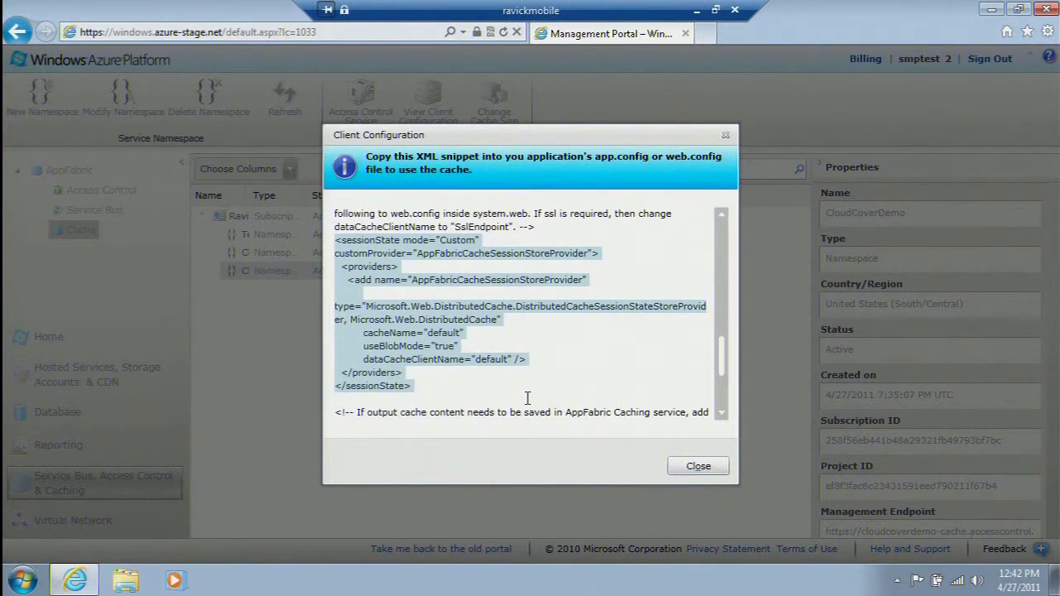
left_click(698, 467)
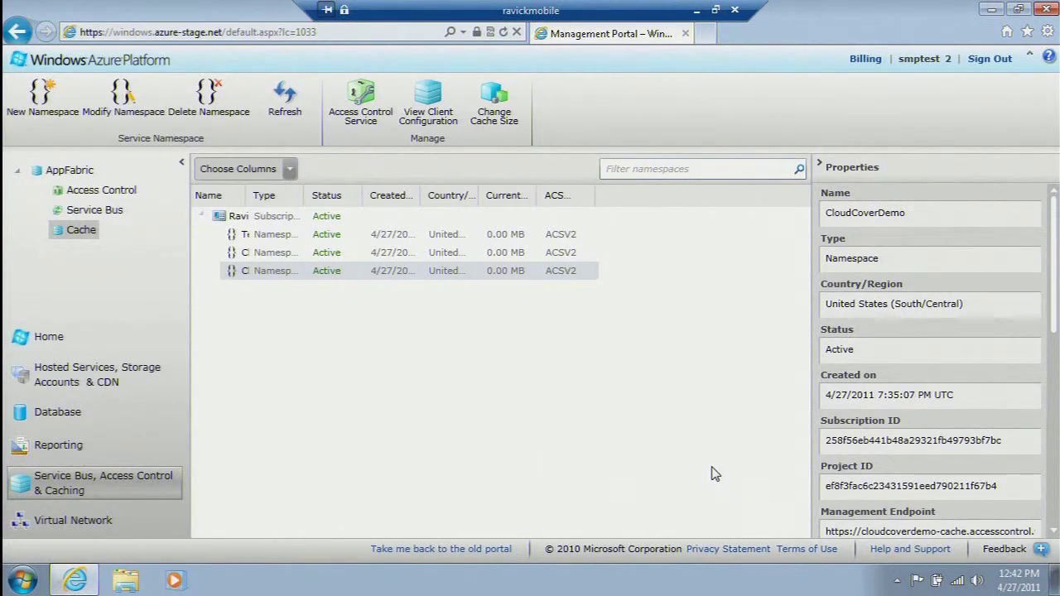
- Leave the remote session and open cloudcovercache.cloudapp.net in a new Internet Explorer tab
left_click(696, 10)
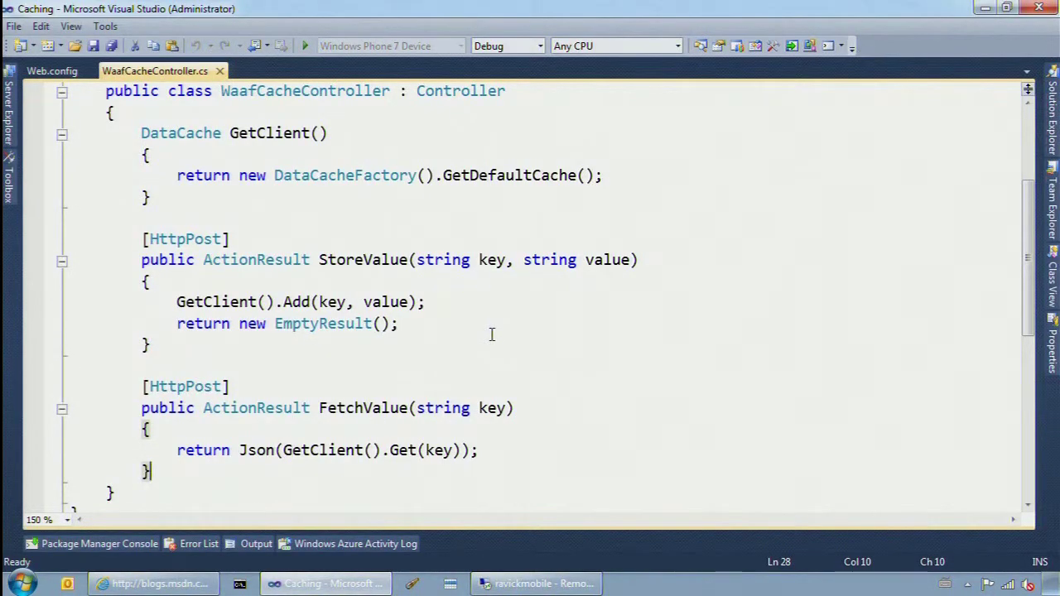
left_click(531, 374)
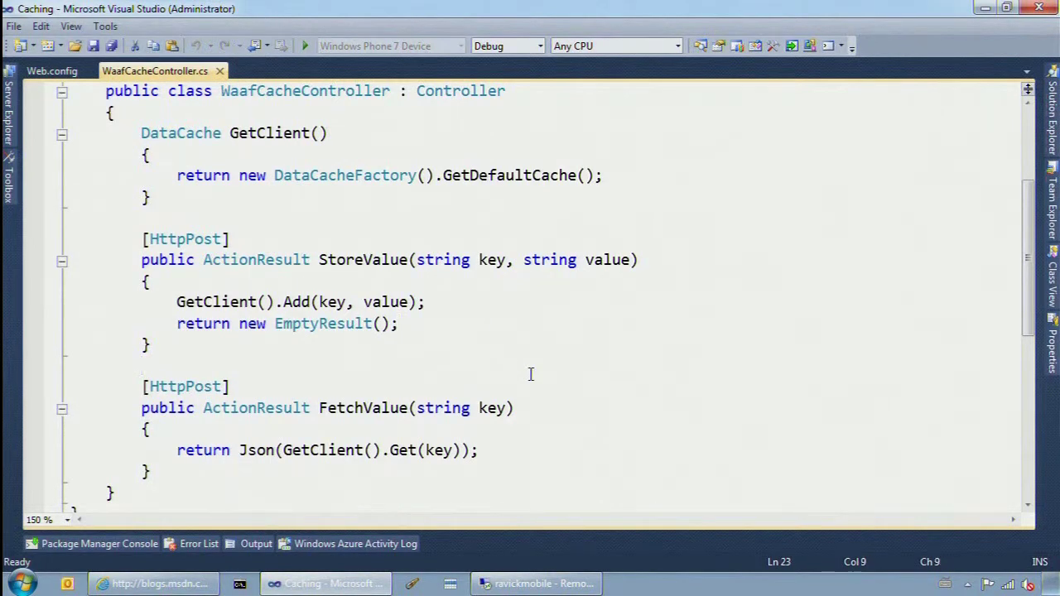
left_click(192, 588)
key("alt+h")
key("Escape")
key("alt+d")
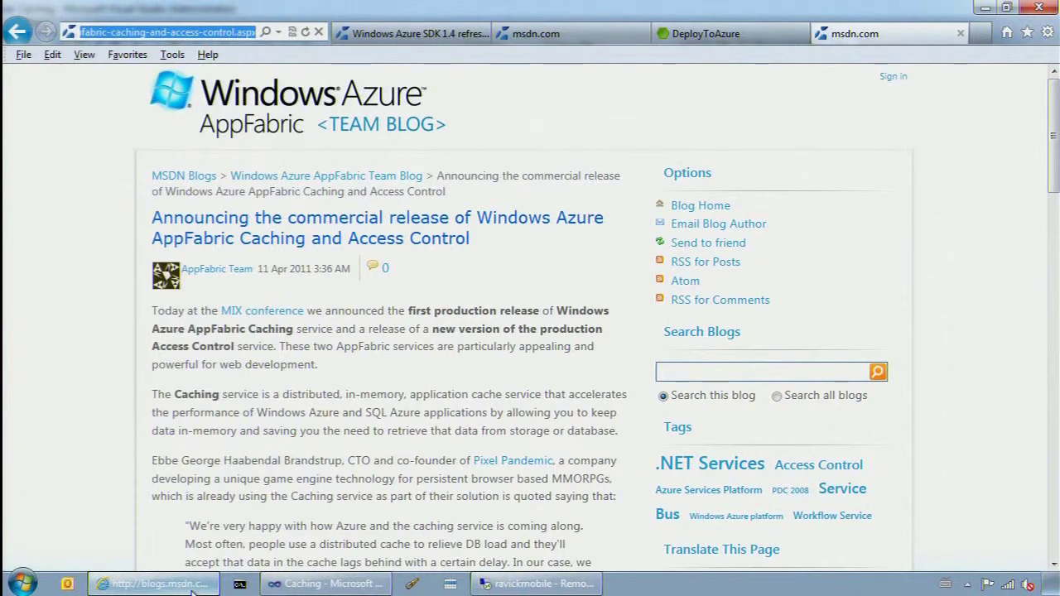
type("jr")
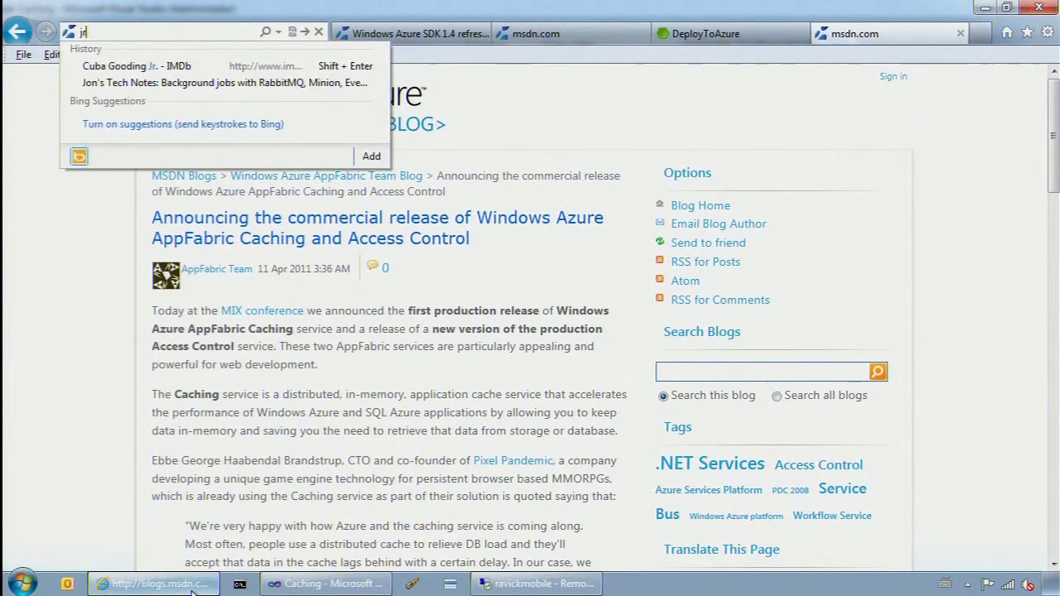
key("Escape")
key("Escape")
type("cl")
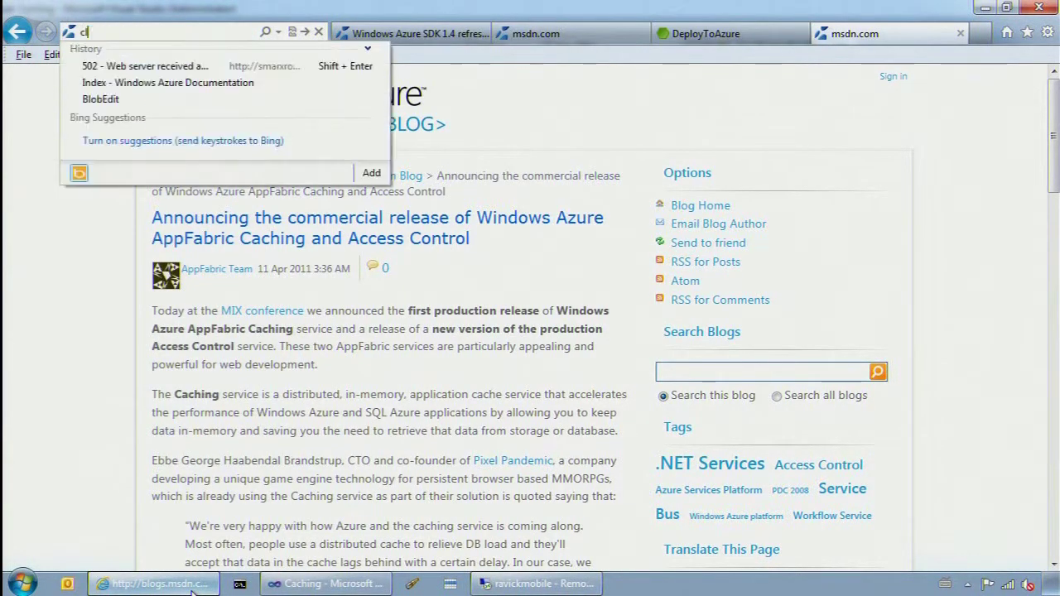
type("oudcovercache.cloudapp.net/")
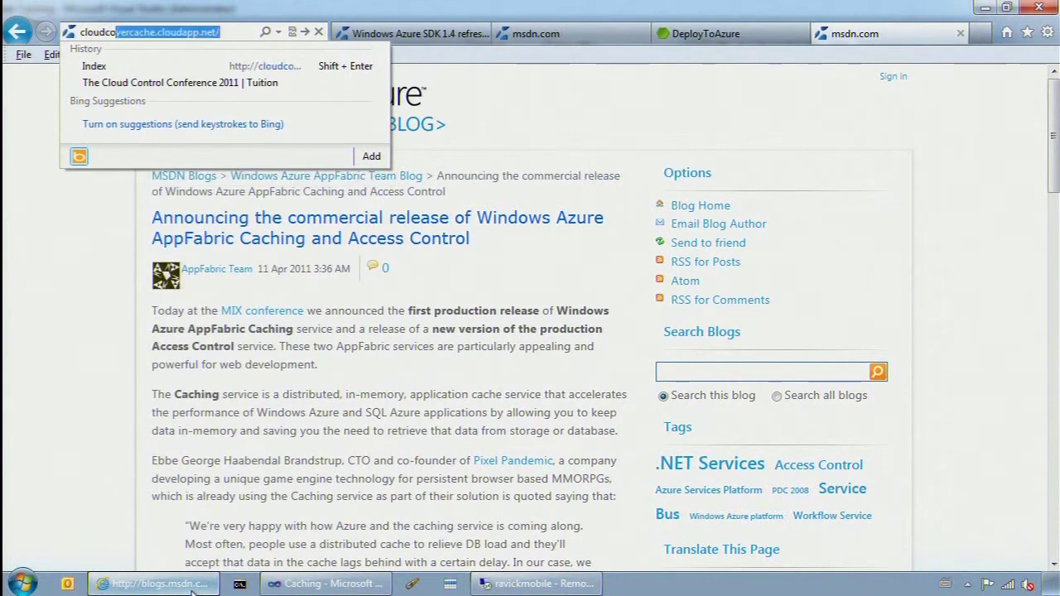
key("alt+Return")
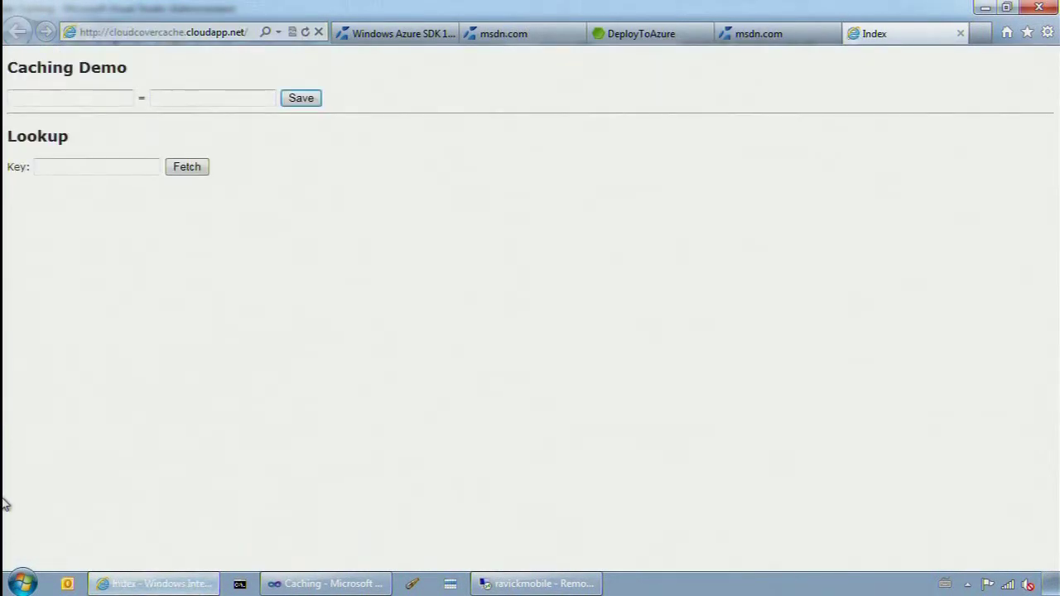
- Save a cache entry with key foo and value bar in the Caching Demo form
left_click(55, 101)
type("foo")
key("Tab")
type("bar")
left_click(303, 100)
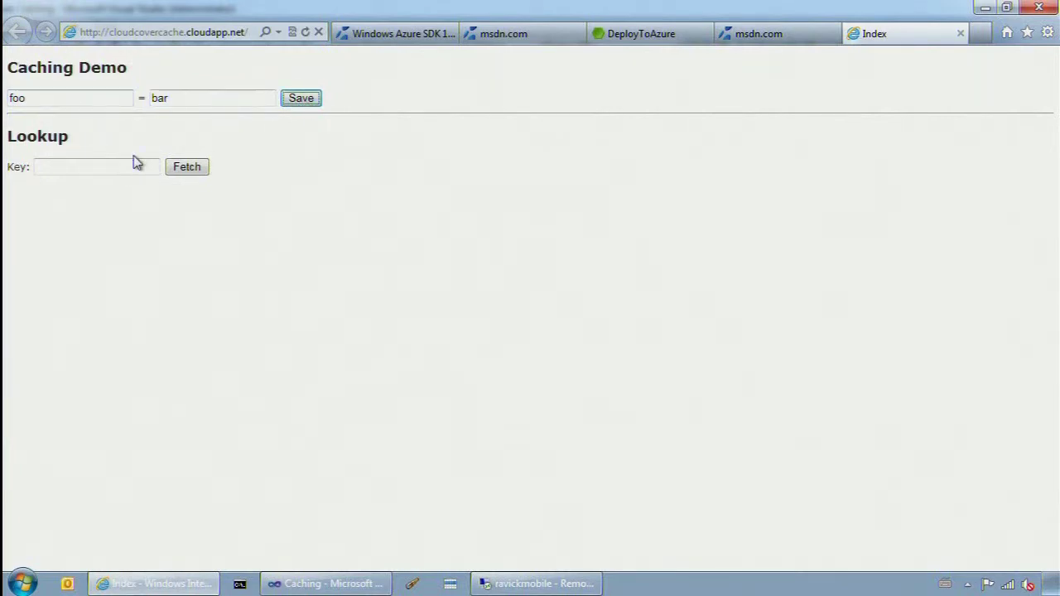
- Fetch the cached value for the key foo in the Lookup section
left_click(87, 165)
type("foo")
left_click(196, 169)
left_click_drag(15, 183, 63, 190)
left_click(139, 212)
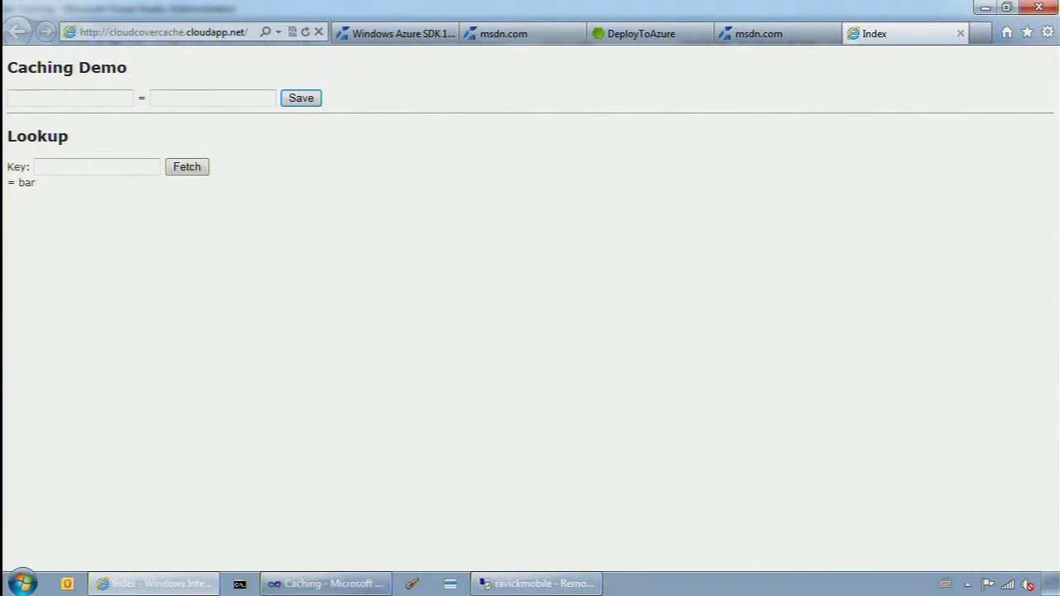
- Switch to Visual Studio and examine the DataCacheFactory, Add and Get calls in WaafCacheController.cs
left_click(323, 584)
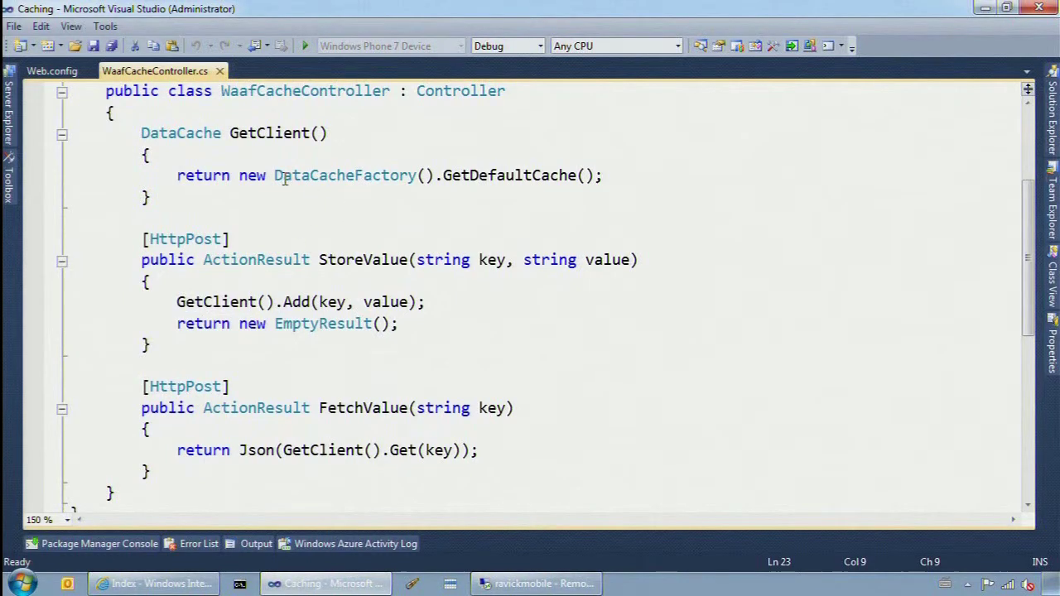
left_click_drag(240, 175, 598, 174)
left_click(286, 302)
left_click(330, 301)
left_click(371, 302)
left_click(416, 450)
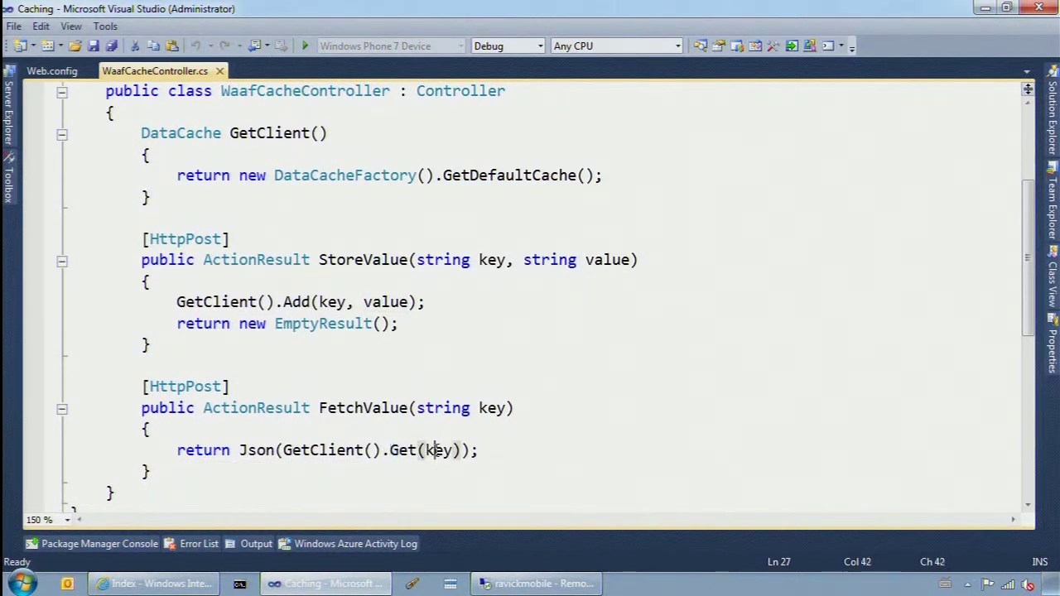
left_click(437, 450)
left_click(501, 449)
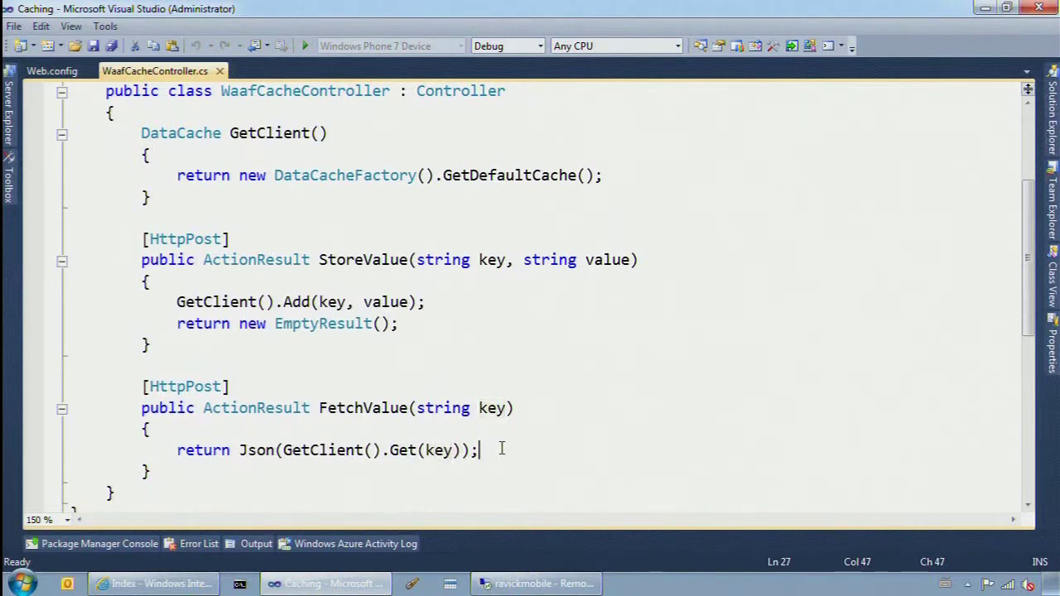